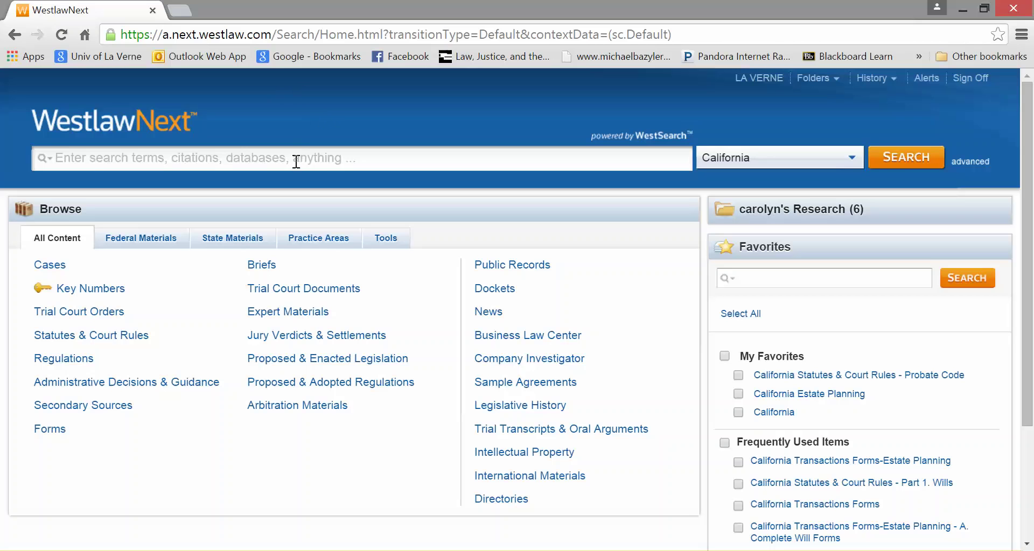
Step: Search for 'Civil Code 1790' and filter the results to the 106 Statutes
{"action": "left_click", "coordinate": [259, 160]}
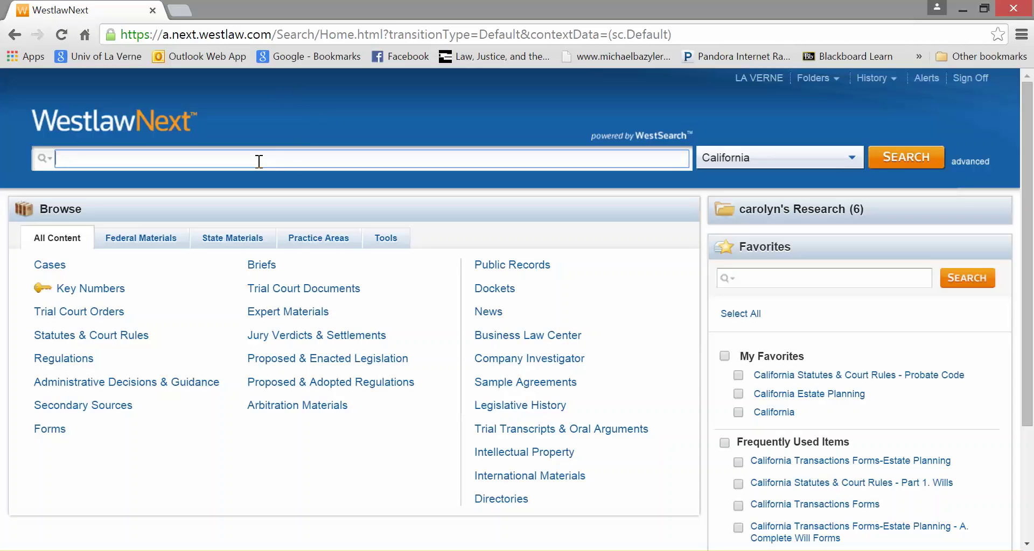
{"action": "type", "text": "Civil Code"}
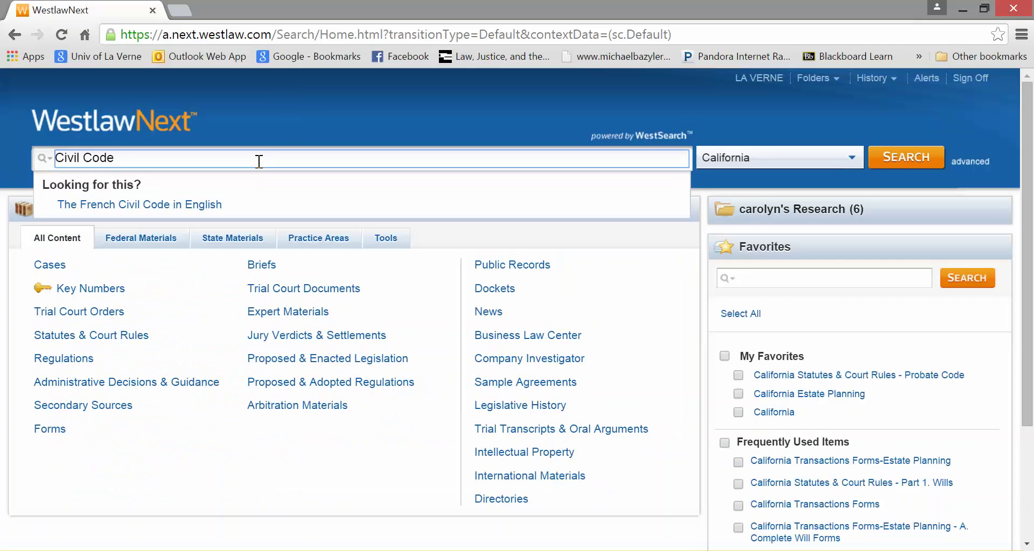
{"action": "type", "text": " 1790"}
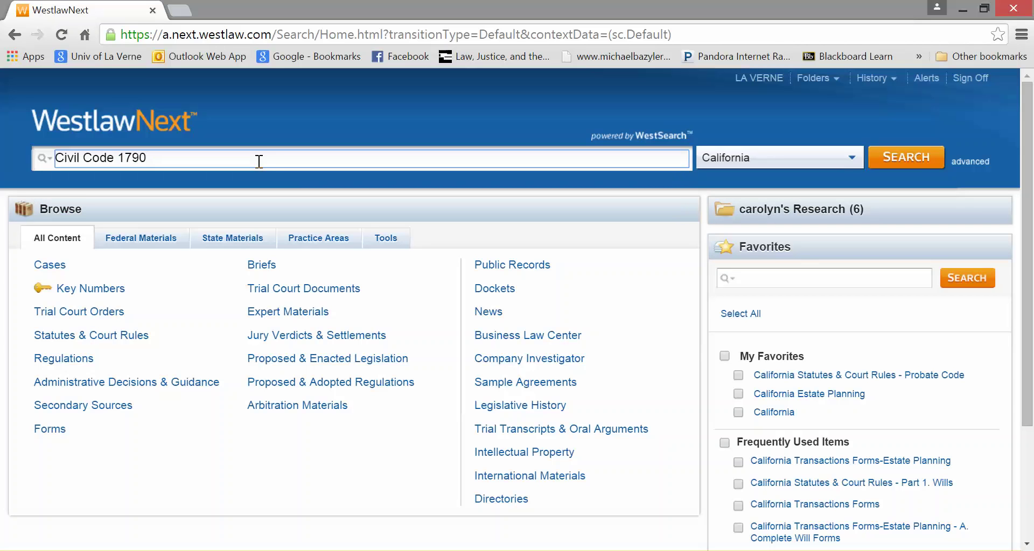
{"action": "left_click", "coordinate": [915, 166]}
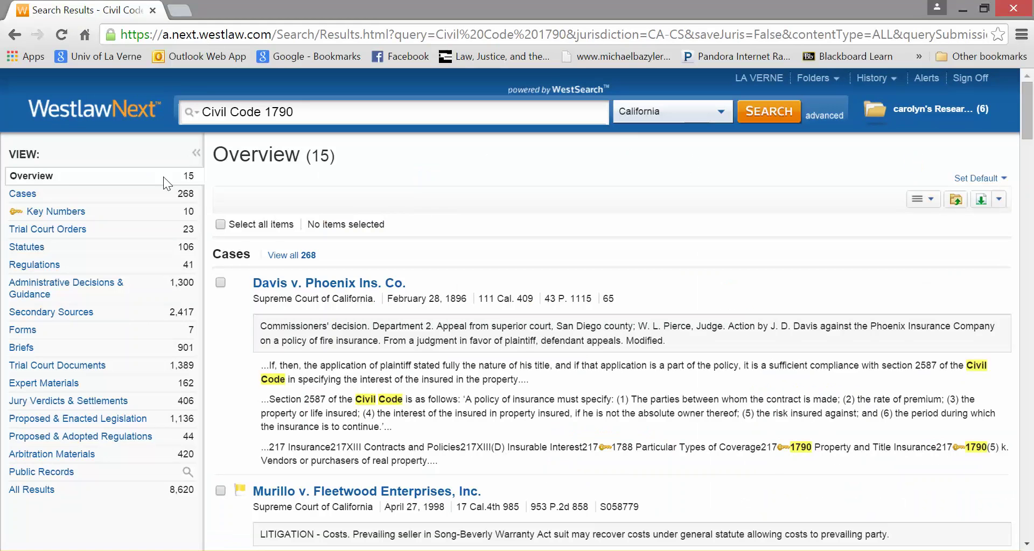
{"action": "left_click", "coordinate": [25, 247]}
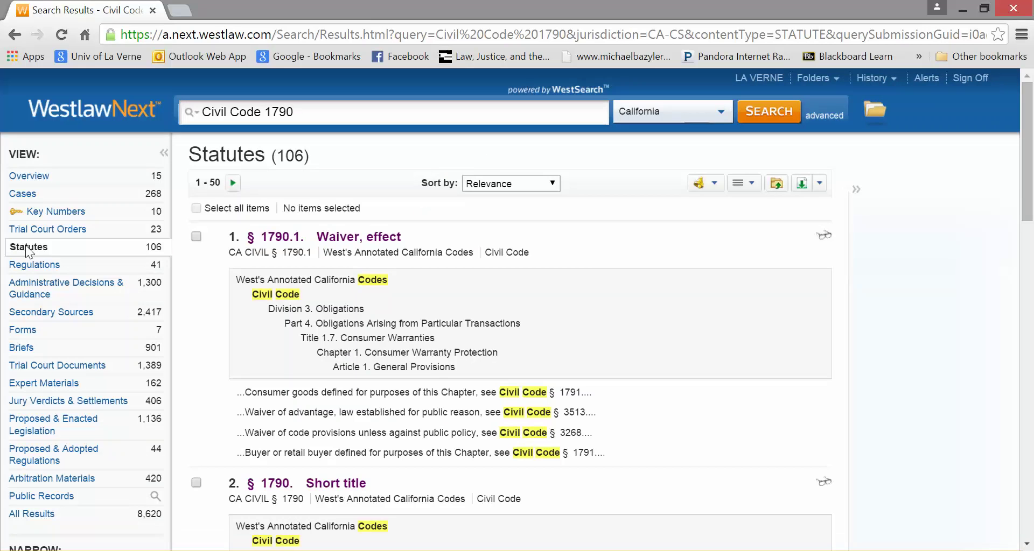
{"action": "scroll", "coordinate": [424, 324], "scroll_direction": "down", "scroll_amount": 4}
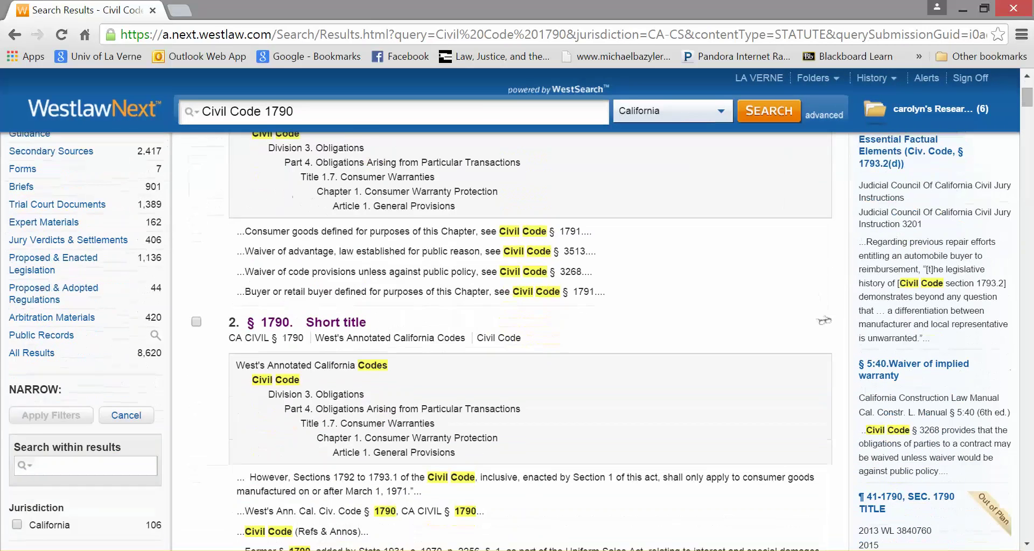
Step: Open the § 1790 Short title result and read its Song-Beverly short-title text
{"action": "left_click", "coordinate": [310, 282]}
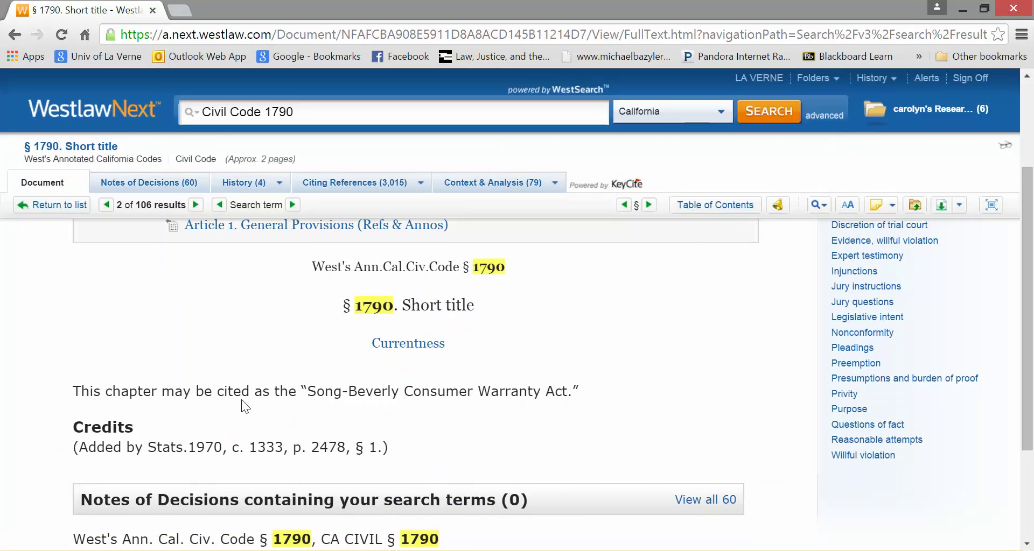
{"action": "scroll", "coordinate": [225, 352], "scroll_direction": "up", "scroll_amount": 3}
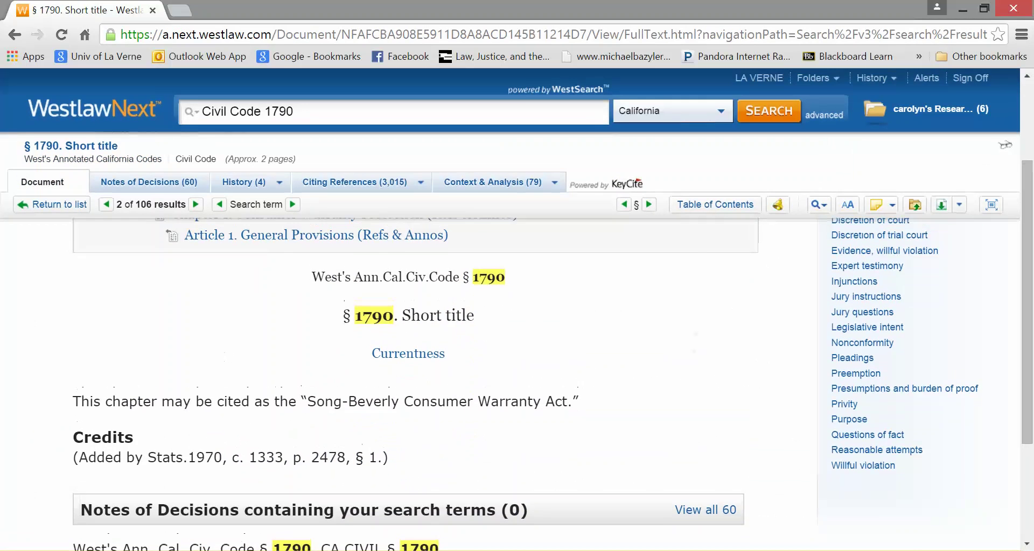
{"action": "scroll", "coordinate": [410, 377], "scroll_direction": "down", "scroll_amount": 1}
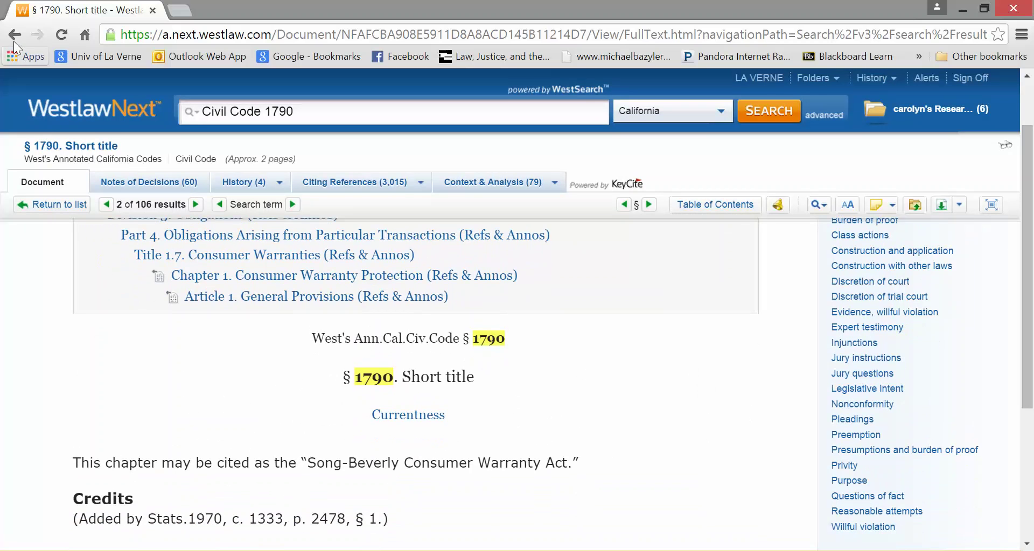
Step: From the home page, search 'Song-Beverly Consumer Warranty Act' and filter to the 58 statute results
{"action": "left_click", "coordinate": [68, 111]}
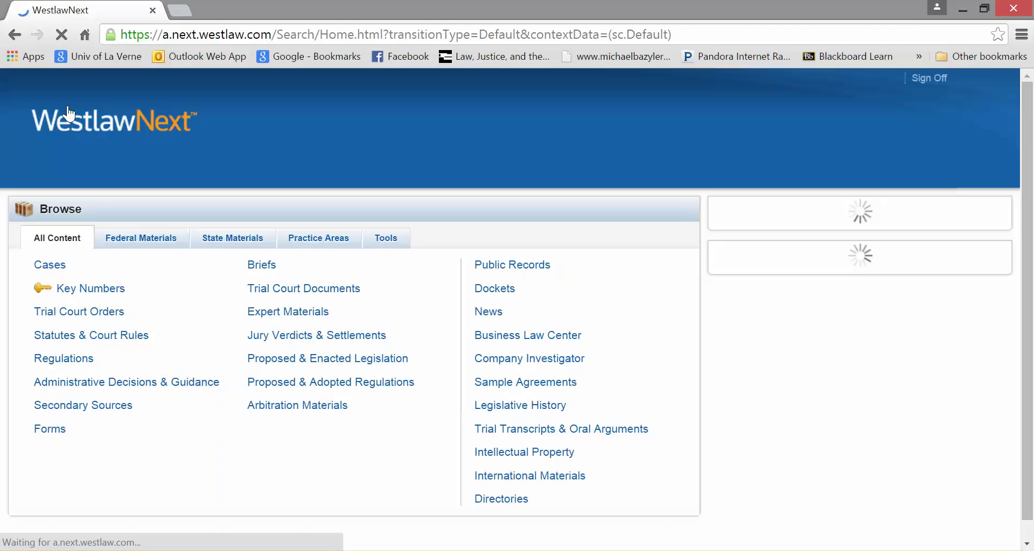
{"action": "type", "text": "Song-Beverly Consumer Warranty Act"}
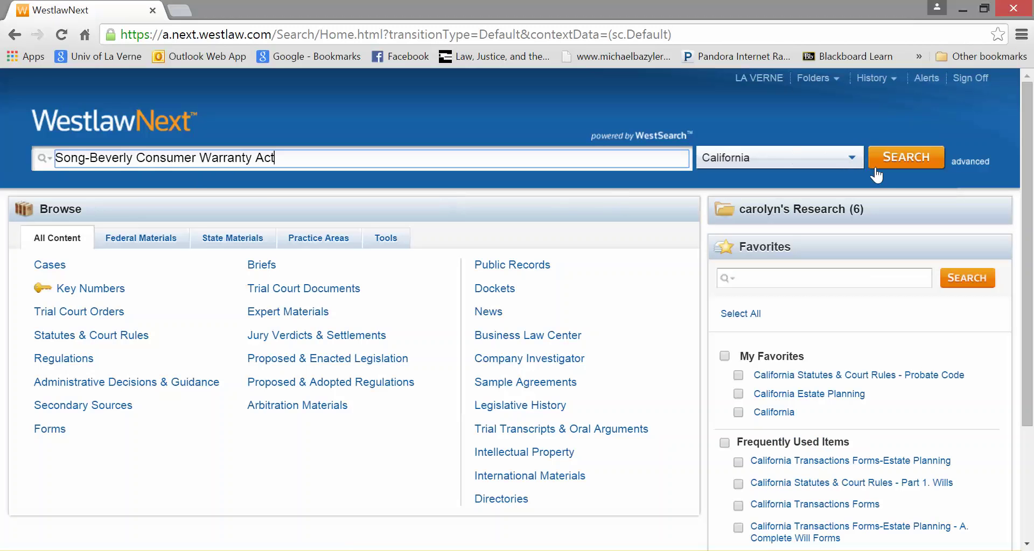
{"action": "left_click", "coordinate": [897, 157]}
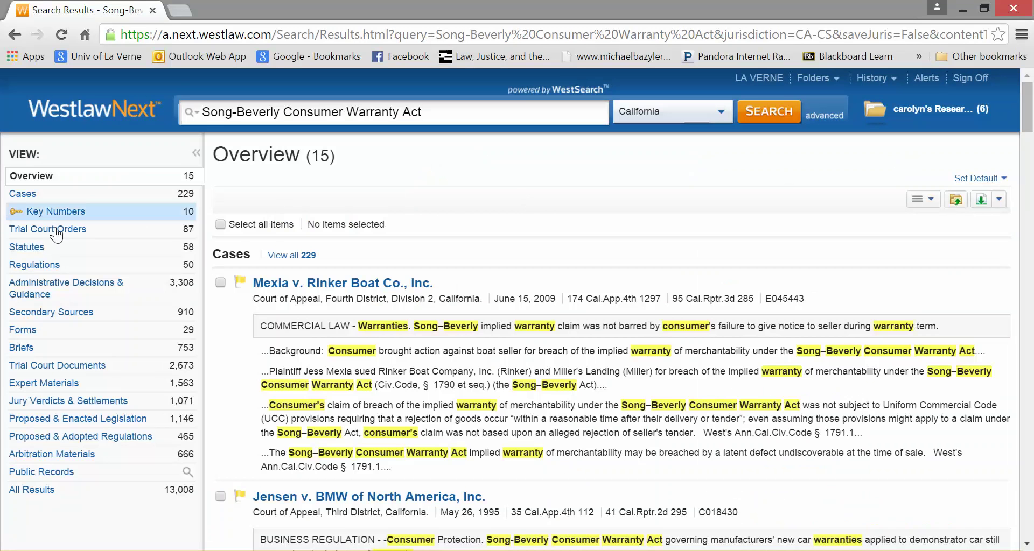
{"action": "left_click", "coordinate": [35, 243]}
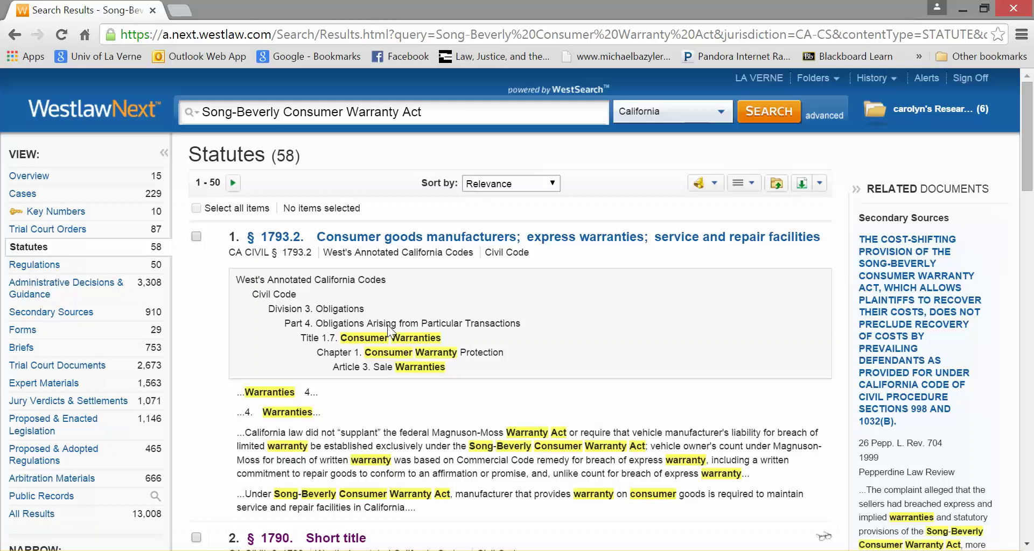
{"action": "scroll", "coordinate": [386, 325], "scroll_direction": "down", "scroll_amount": 1}
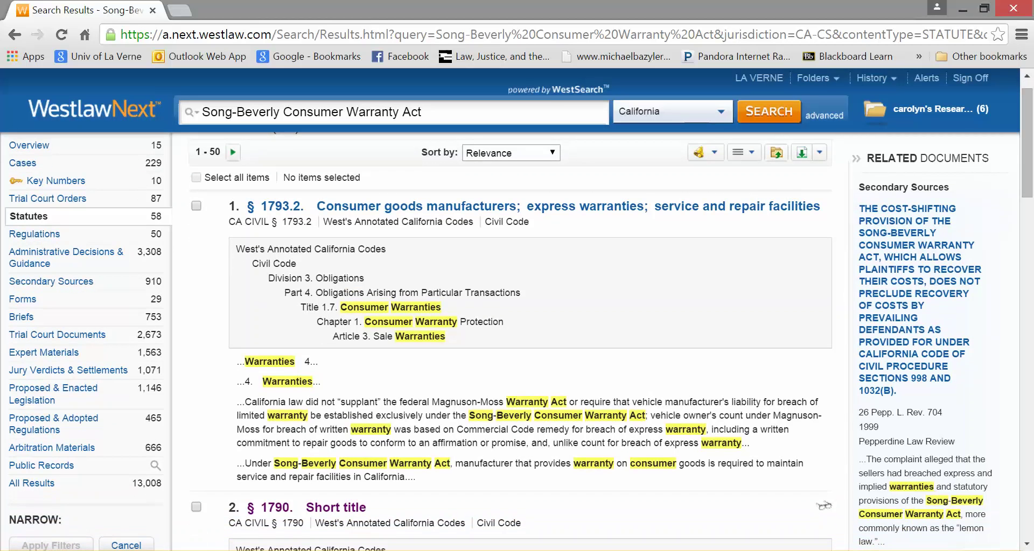
{"action": "scroll", "coordinate": [516, 340], "scroll_direction": "down", "scroll_amount": 3}
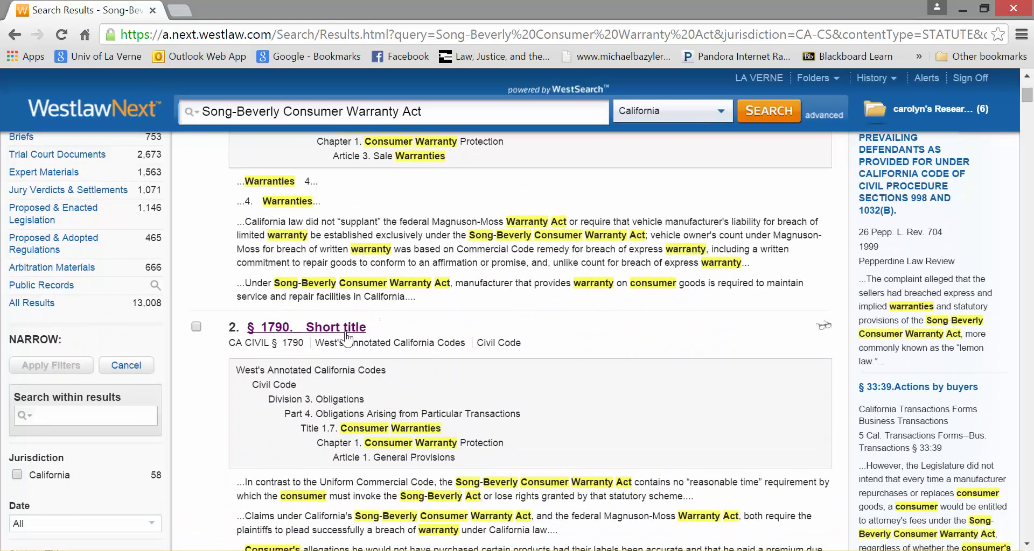
Step: Open § 1790 Short title, view its table of contents, and expand Citing References and Context & Analysis
{"action": "left_click", "coordinate": [329, 329]}
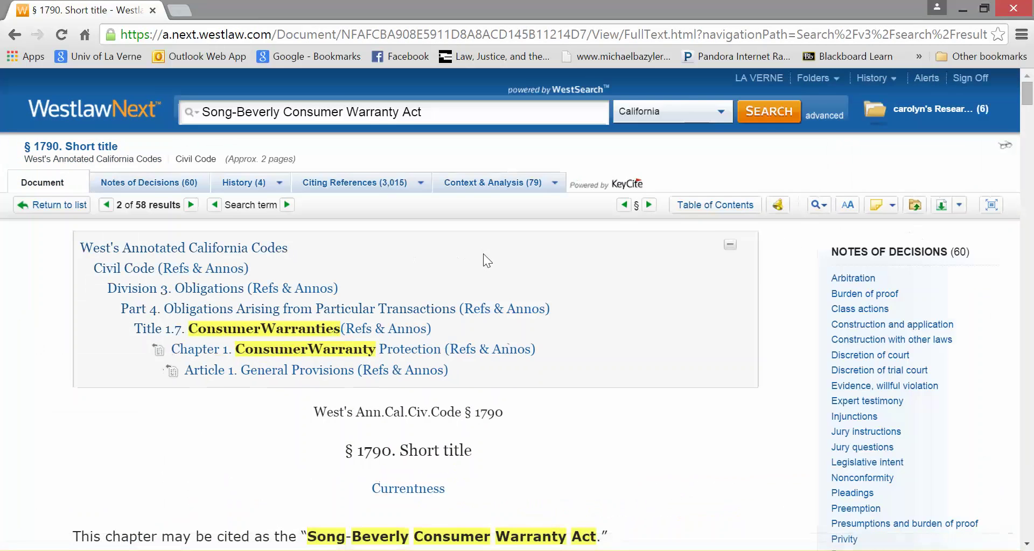
{"action": "left_click", "coordinate": [706, 204]}
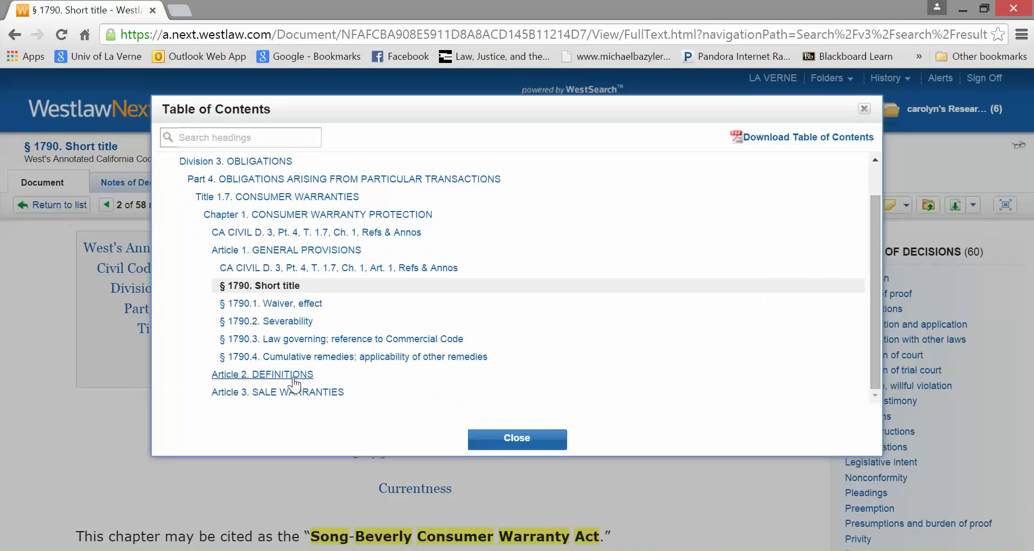
{"action": "left_click", "coordinate": [501, 447]}
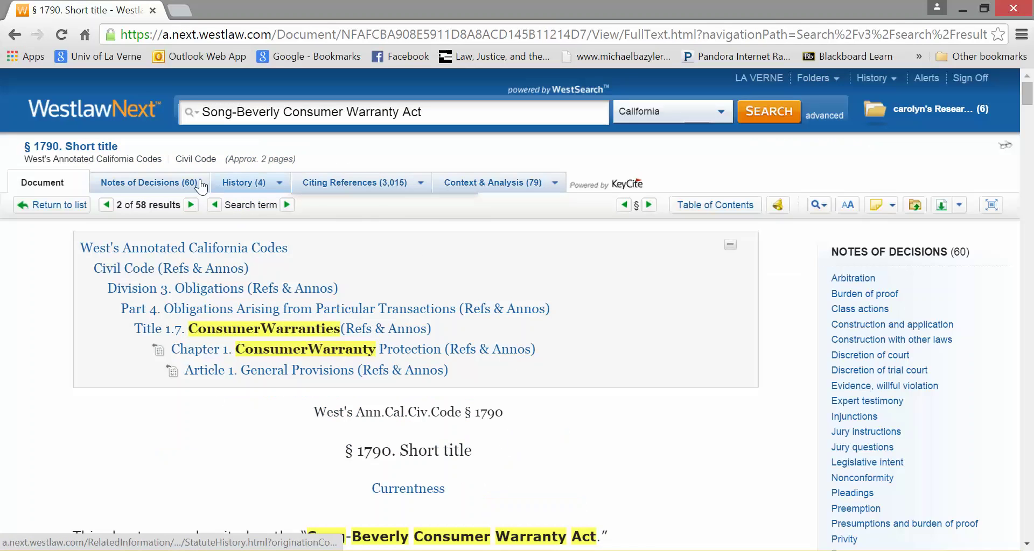
{"action": "left_click", "coordinate": [360, 191]}
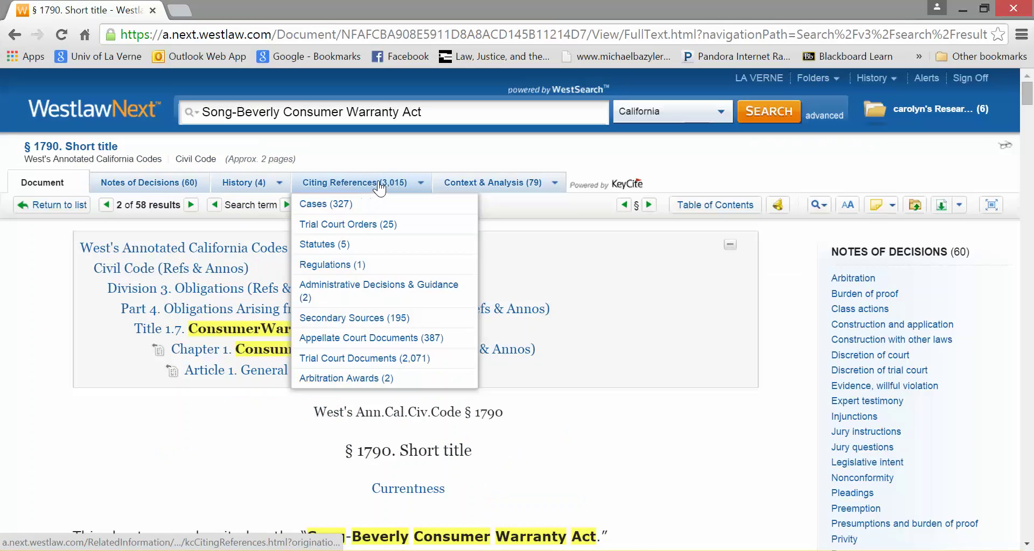
{"action": "left_click", "coordinate": [490, 188]}
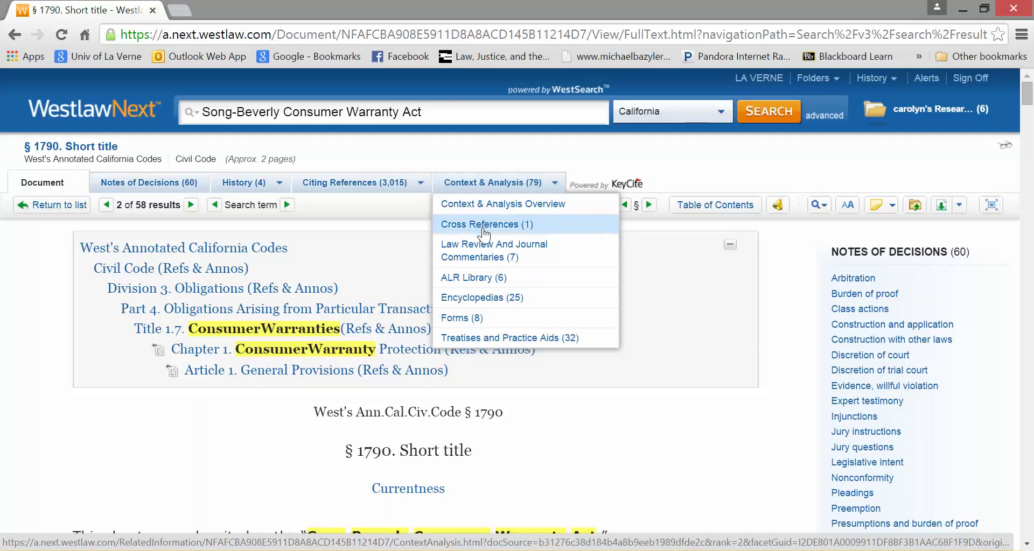
Step: Pick Encyclopedias (25) under Context & Analysis and scroll through the § 1790 entries
{"action": "left_click", "coordinate": [473, 295]}
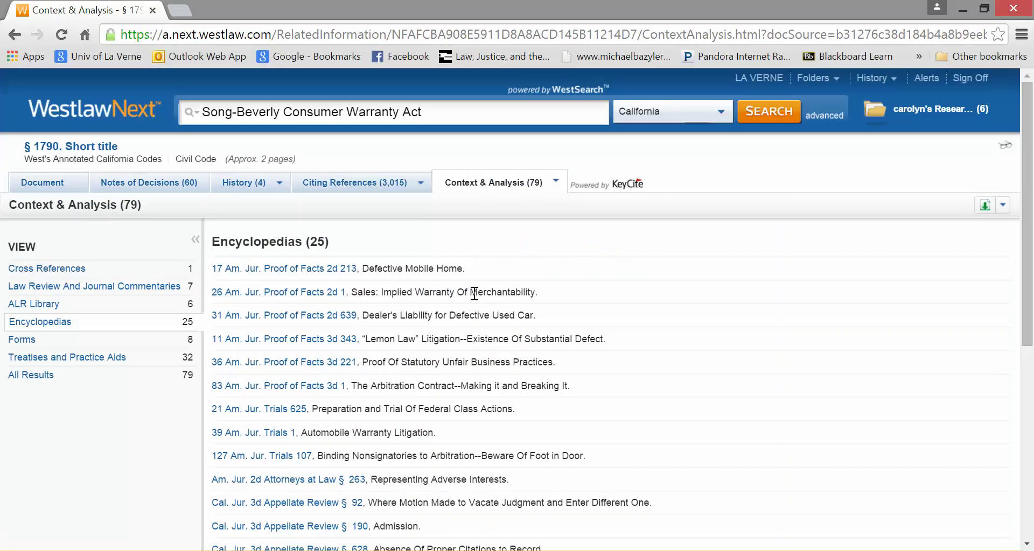
{"action": "scroll", "coordinate": [474, 294], "scroll_direction": "down", "scroll_amount": 3}
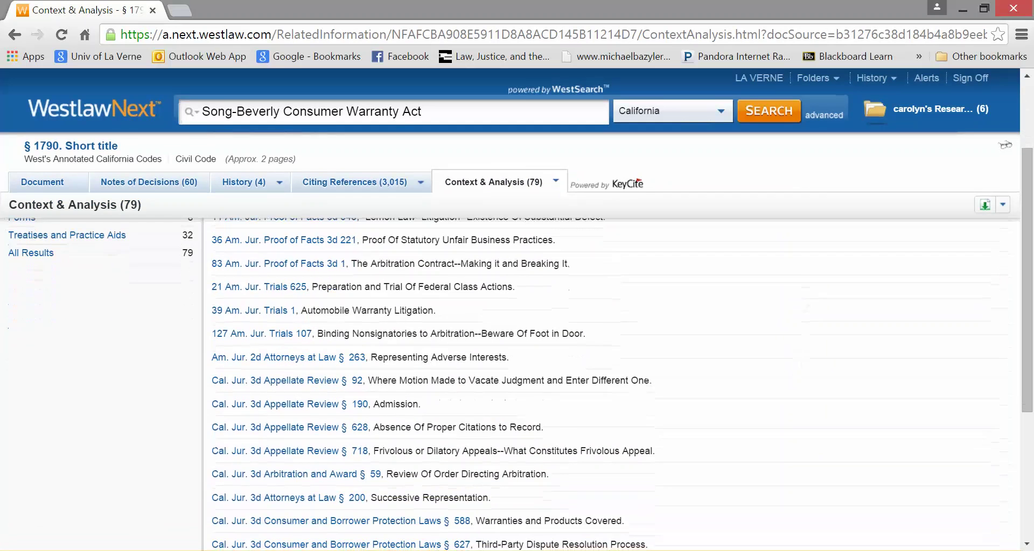
{"action": "scroll", "coordinate": [611, 356], "scroll_direction": "down", "scroll_amount": 4}
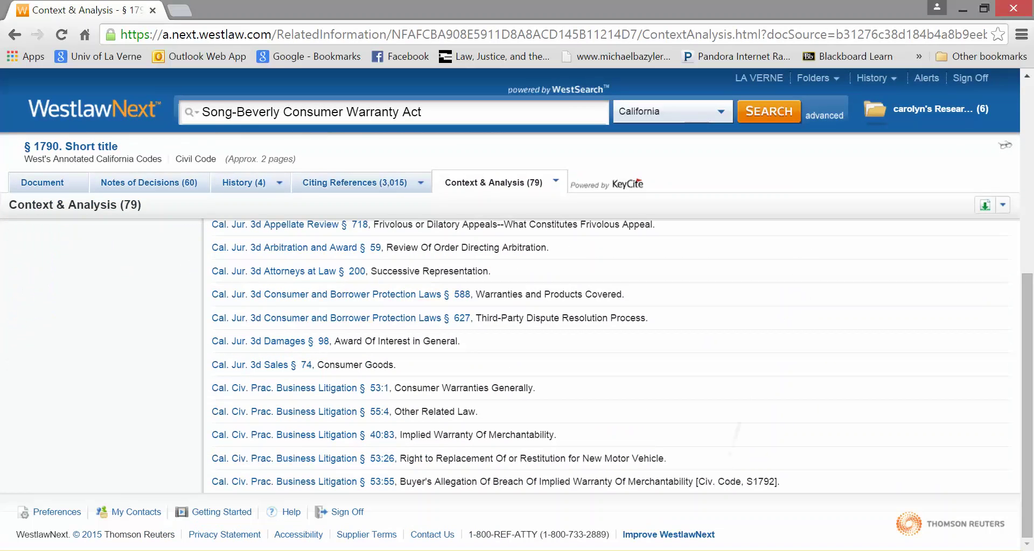
{"action": "scroll", "coordinate": [611, 355], "scroll_direction": "up", "scroll_amount": 6}
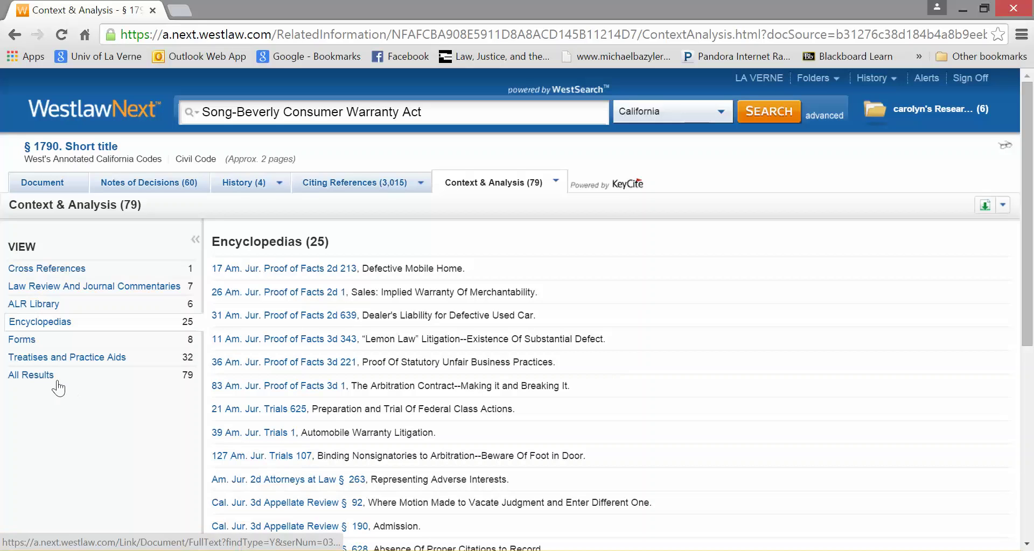
Step: View all § 1790 citing references, limit to secondary sources, and open result 22, Witkin Sales § 52
{"action": "left_click", "coordinate": [373, 181]}
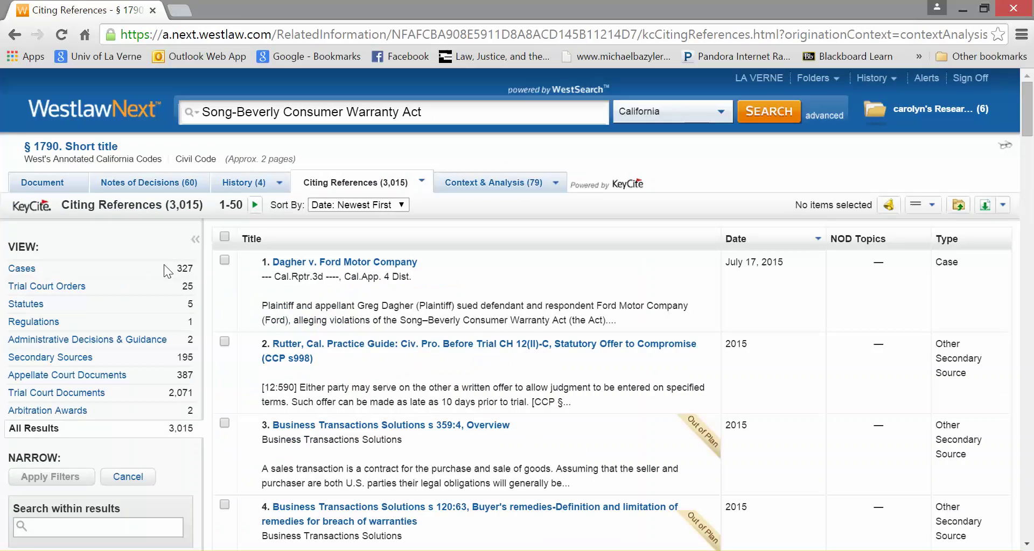
{"action": "left_click", "coordinate": [52, 358]}
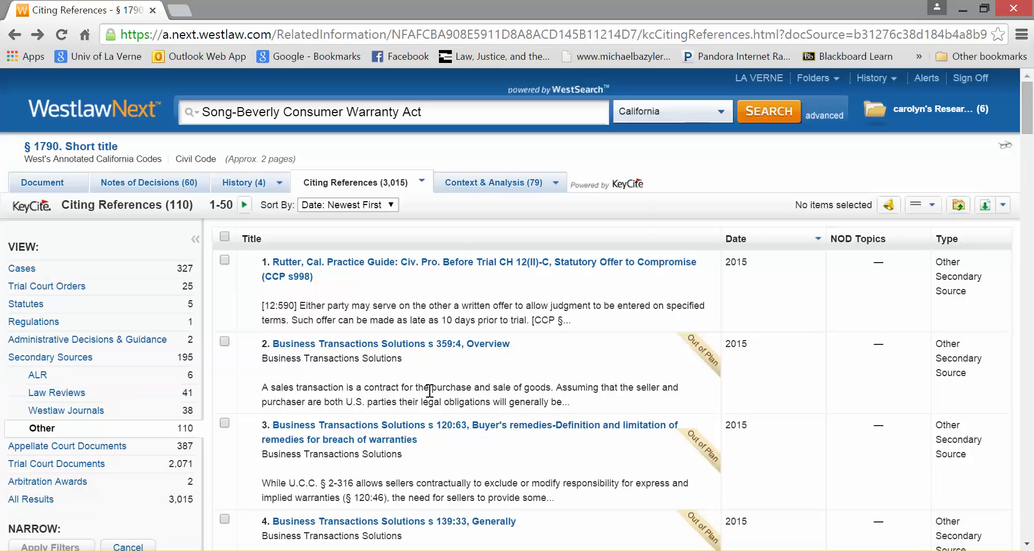
{"action": "scroll", "coordinate": [430, 392], "scroll_direction": "down", "scroll_amount": 14}
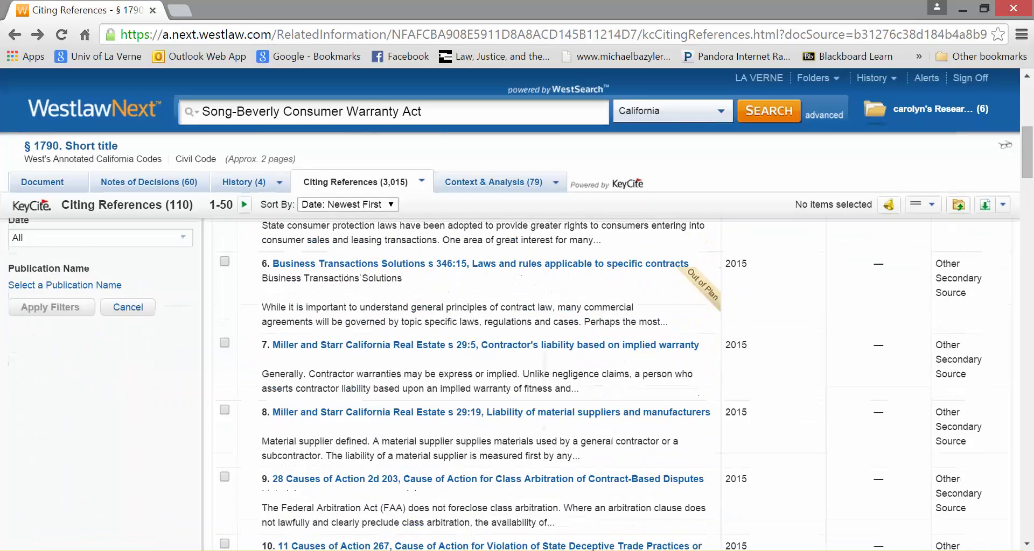
{"action": "scroll", "coordinate": [619, 385], "scroll_direction": "down", "scroll_amount": 3}
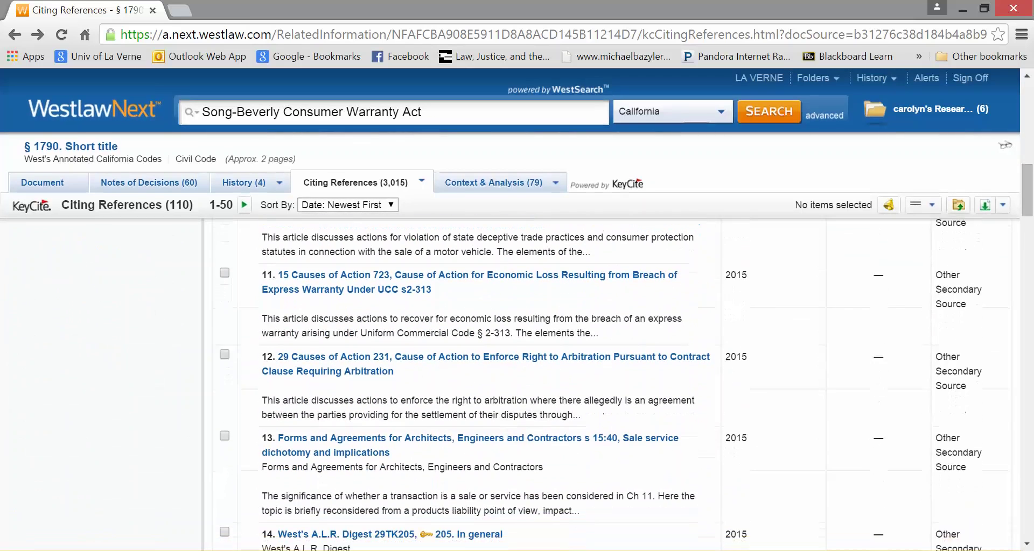
{"action": "scroll", "coordinate": [619, 385], "scroll_direction": "down", "scroll_amount": 6}
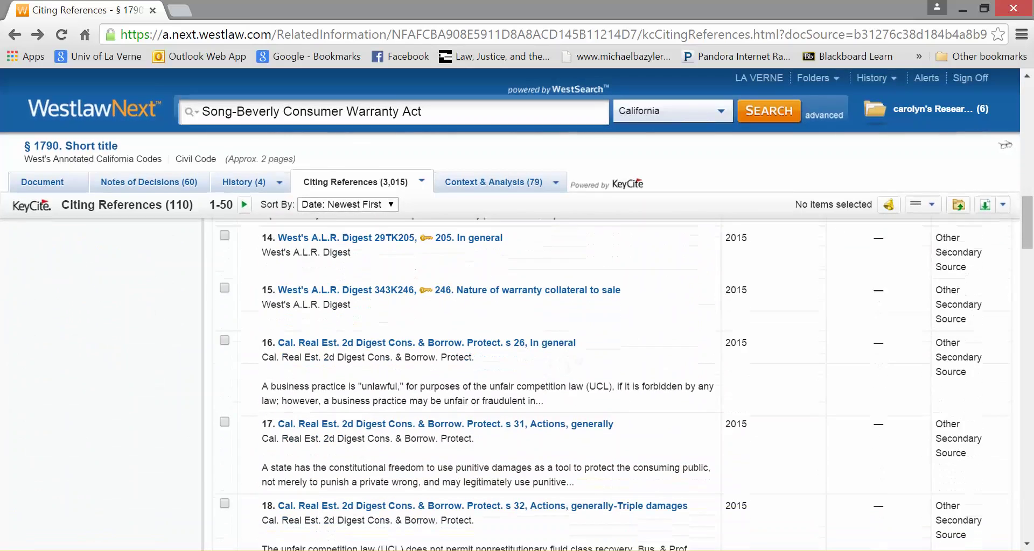
{"action": "scroll", "coordinate": [619, 385], "scroll_direction": "down", "scroll_amount": 6}
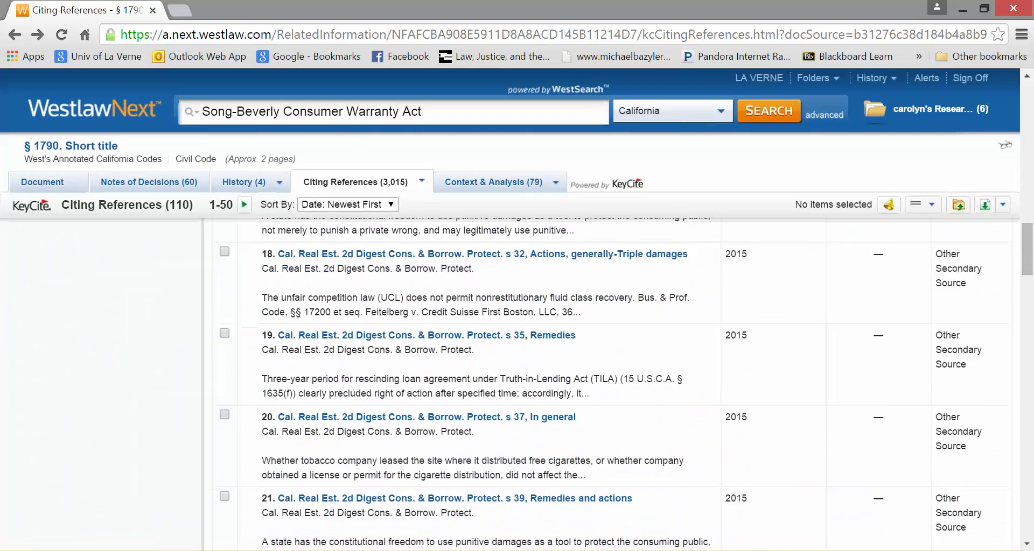
{"action": "scroll", "coordinate": [490, 366], "scroll_direction": "down", "scroll_amount": 5}
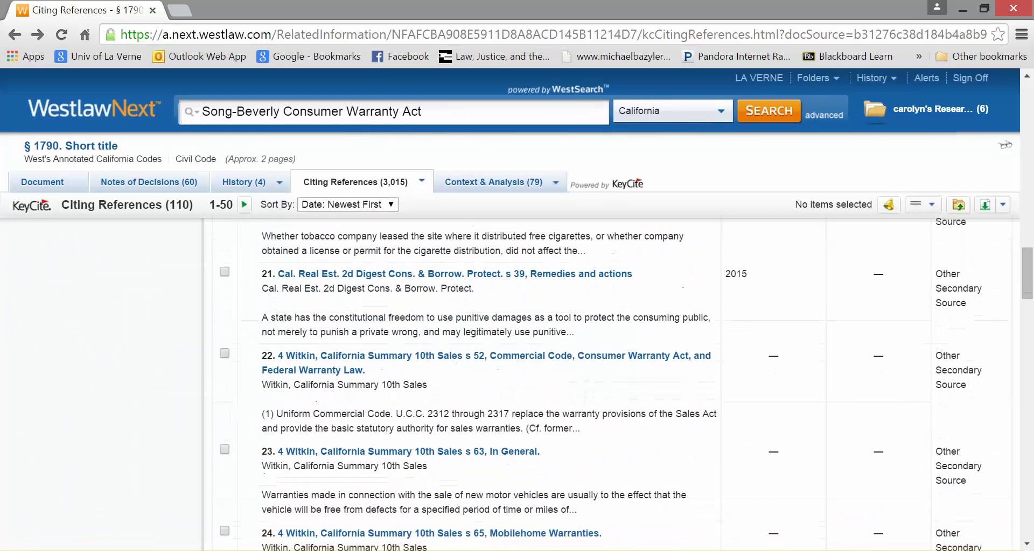
{"action": "left_click", "coordinate": [434, 357]}
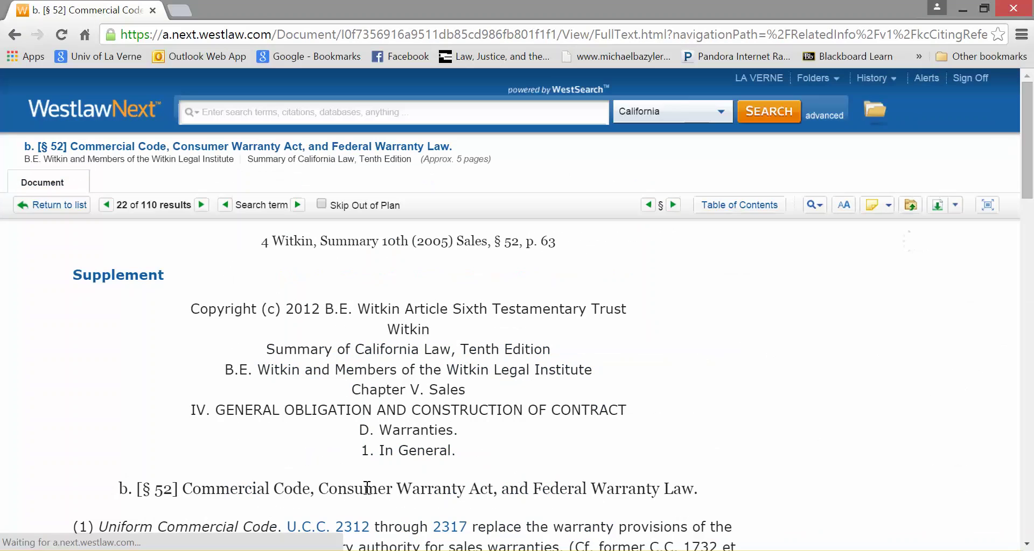
Step: Read the Witkin section (2) Consumer Warranty Act passage, then go back to the citing references
{"action": "scroll", "coordinate": [449, 491], "scroll_direction": "down", "scroll_amount": 4}
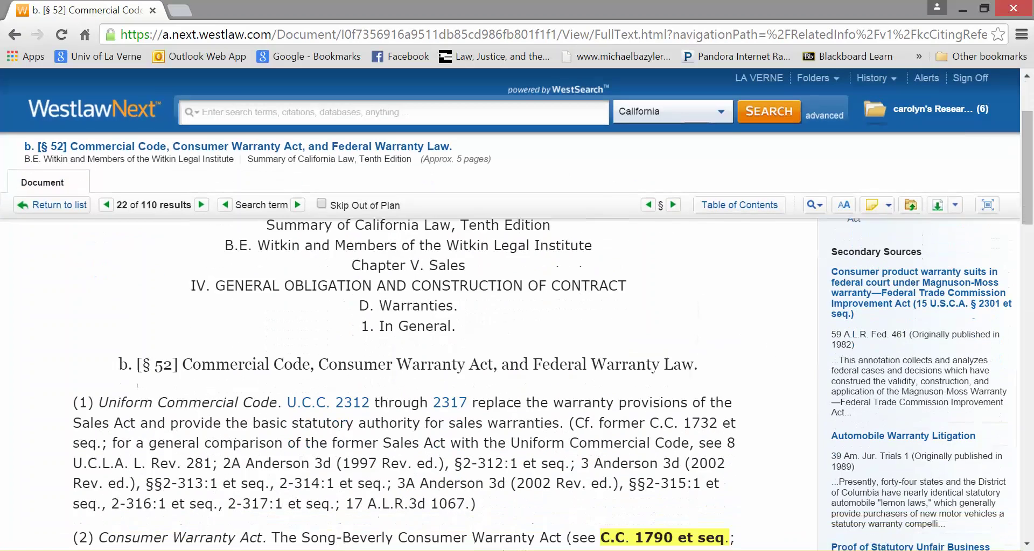
{"action": "scroll", "coordinate": [724, 412], "scroll_direction": "down", "scroll_amount": 3}
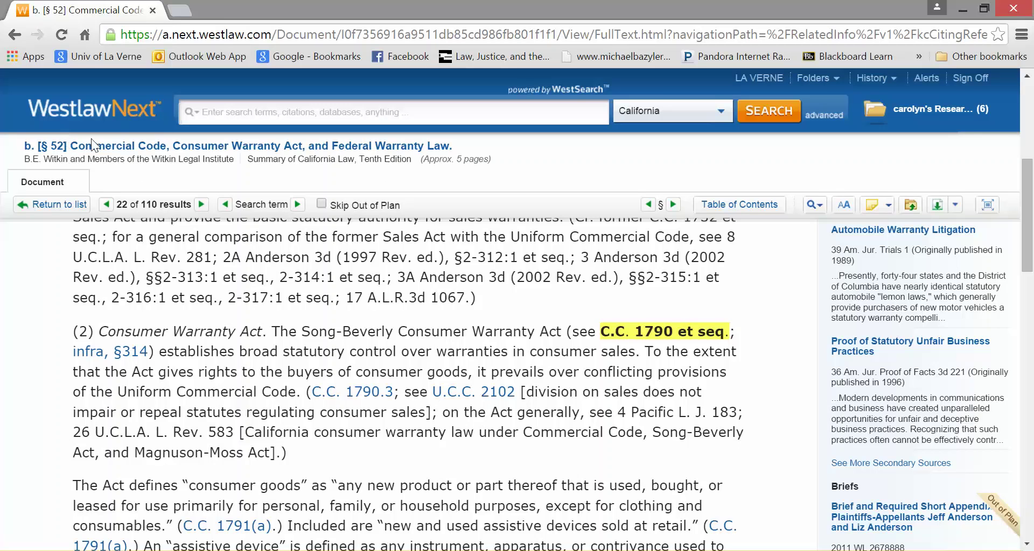
{"action": "left_click", "coordinate": [15, 35]}
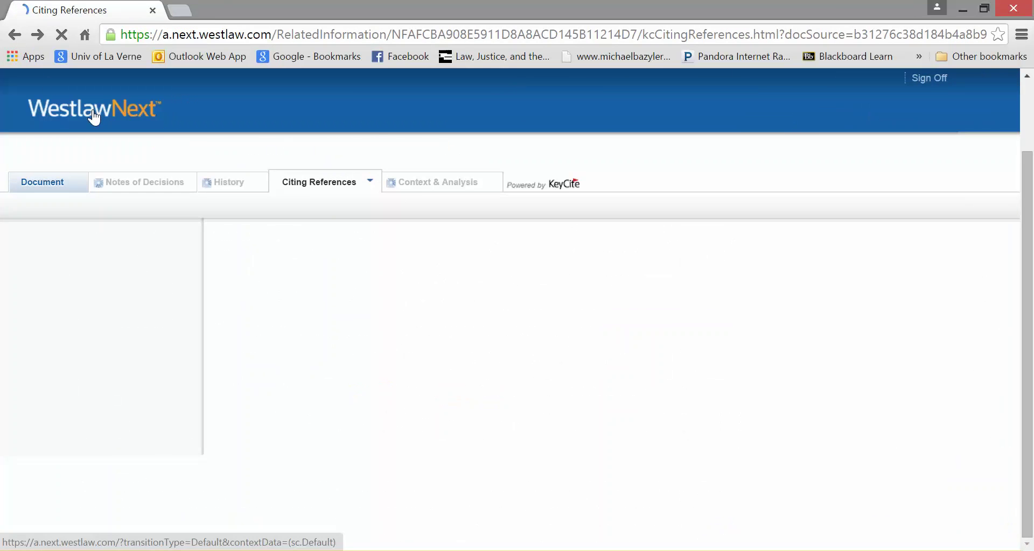
Step: Go from the home page through Statutes & Court Rules to the California codes list
{"action": "left_click", "coordinate": [94, 117]}
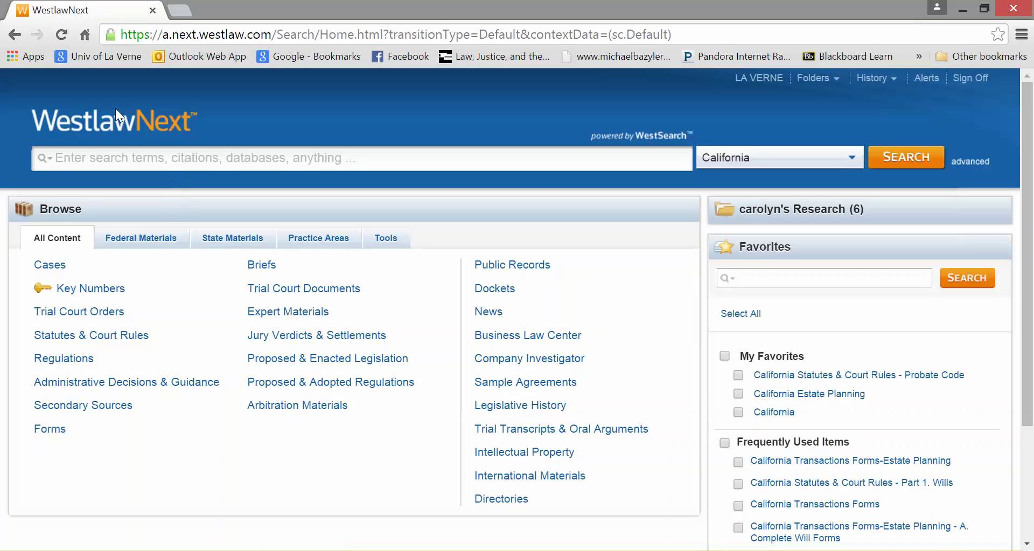
{"action": "left_click", "coordinate": [92, 336]}
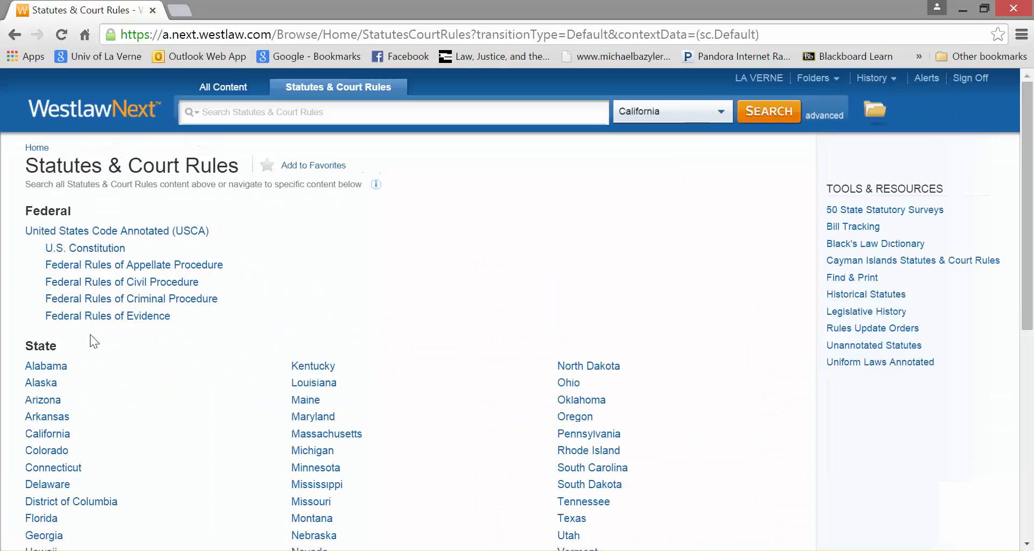
{"action": "left_click", "coordinate": [54, 435]}
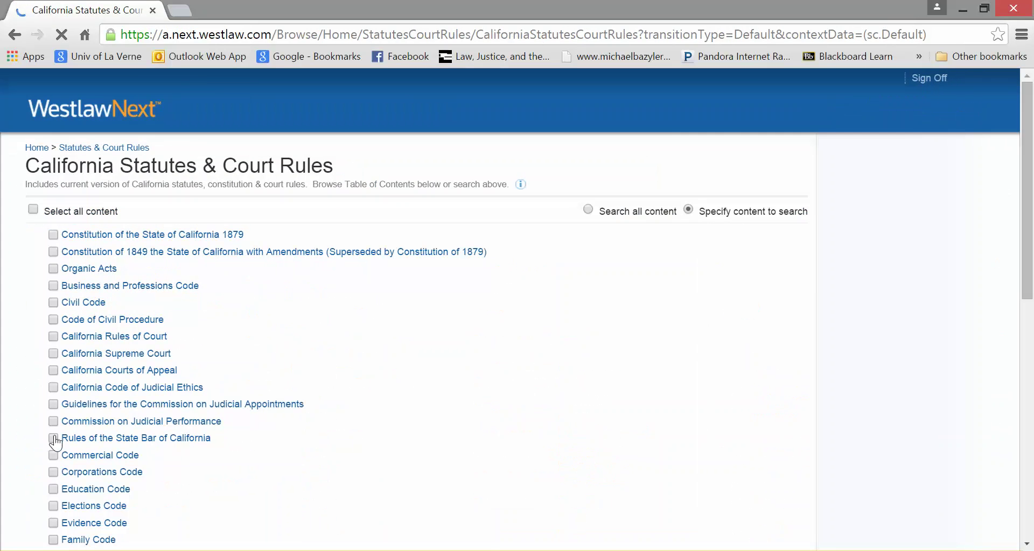
{"action": "scroll", "coordinate": [56, 442], "scroll_direction": "down", "scroll_amount": 1}
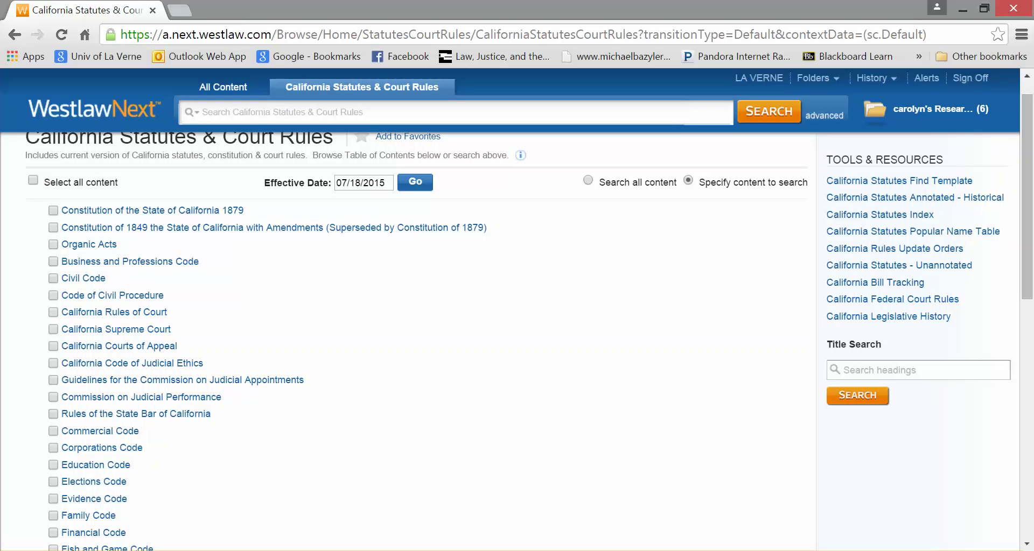
Step: Open the Civil Code table of contents, browse it, and select Search all content
{"action": "left_click", "coordinate": [83, 278]}
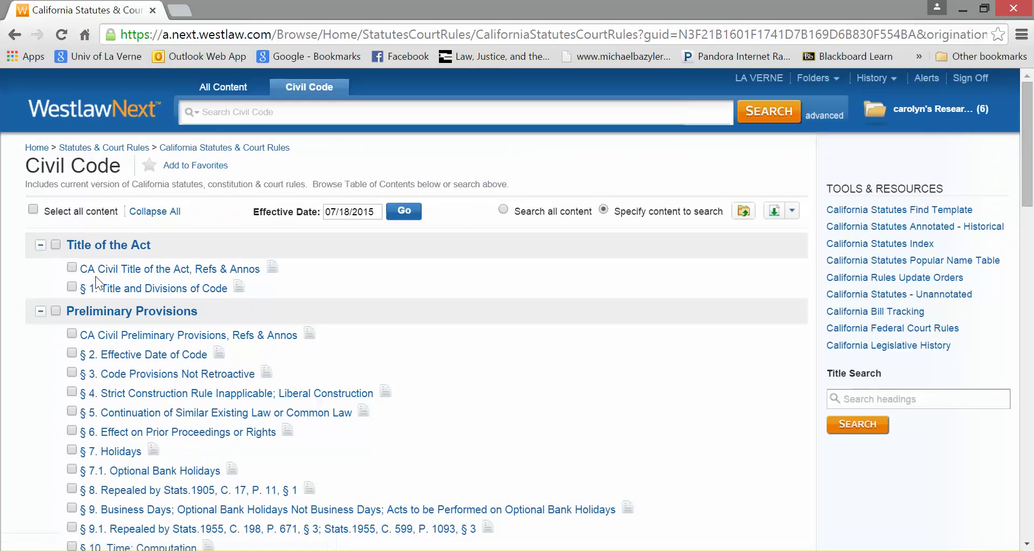
{"action": "scroll", "coordinate": [96, 277], "scroll_direction": "down", "scroll_amount": 2}
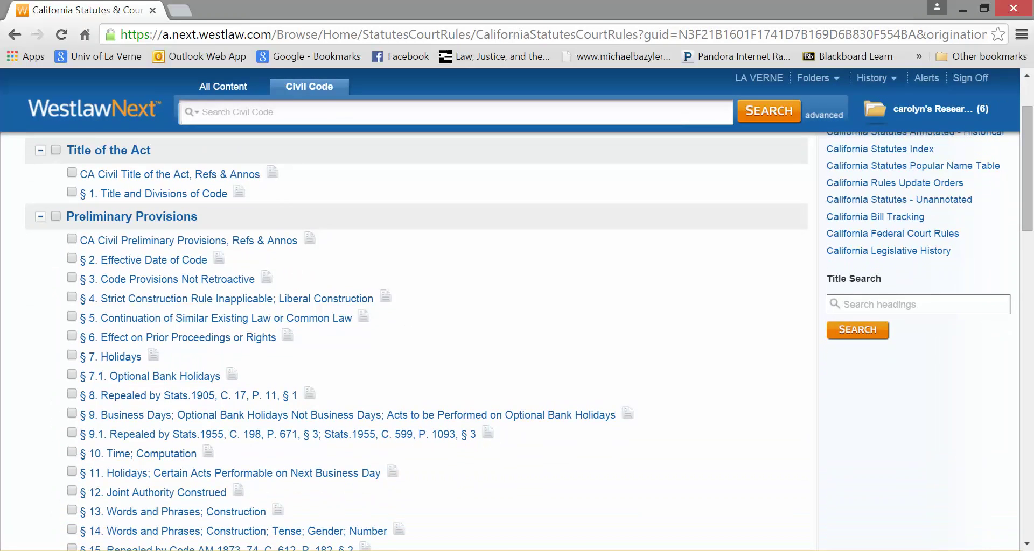
{"action": "scroll", "coordinate": [417, 339], "scroll_direction": "down", "scroll_amount": 15}
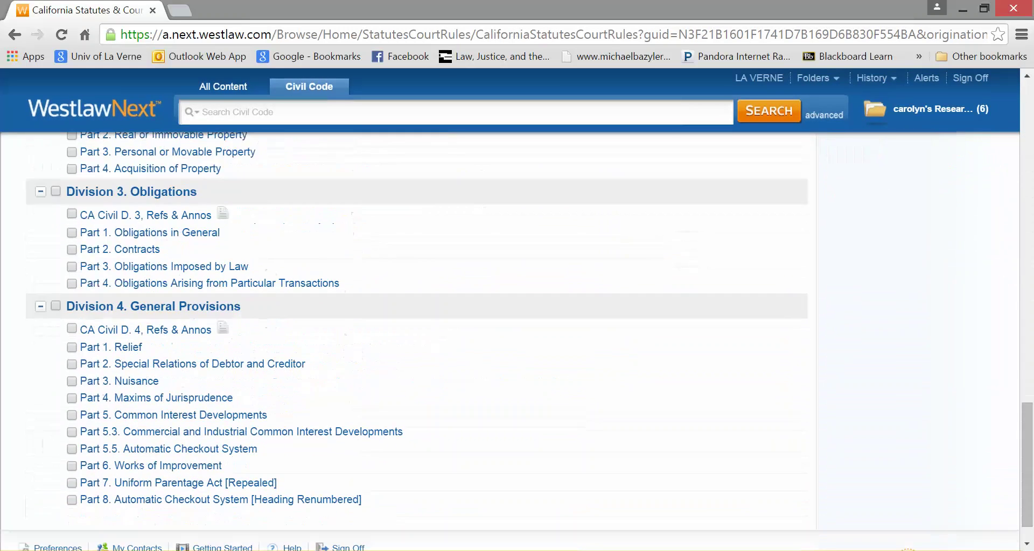
{"action": "scroll", "coordinate": [517, 313], "scroll_direction": "up", "scroll_amount": 1}
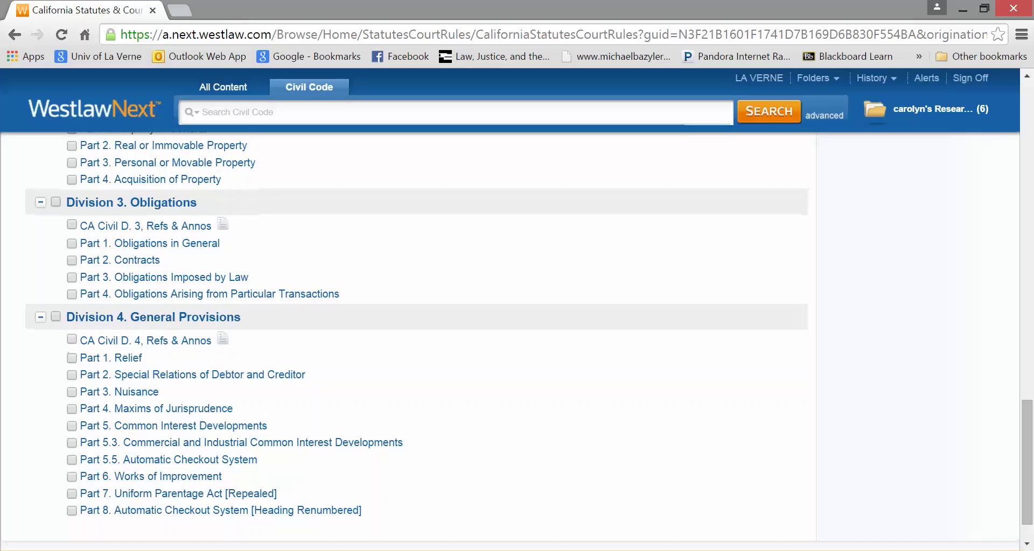
{"action": "scroll", "coordinate": [417, 340], "scroll_direction": "up", "scroll_amount": 10}
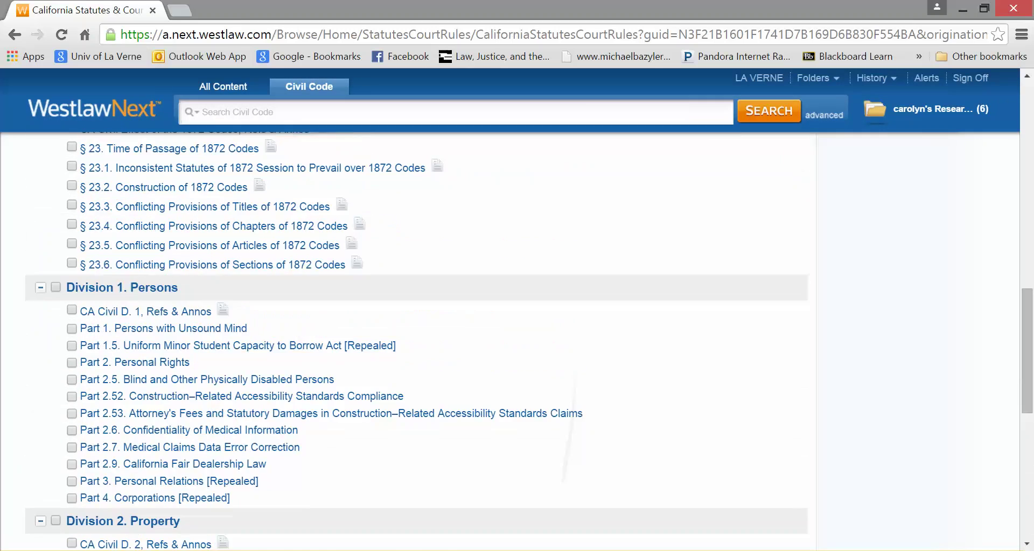
{"action": "scroll", "coordinate": [416, 339], "scroll_direction": "up", "scroll_amount": 5}
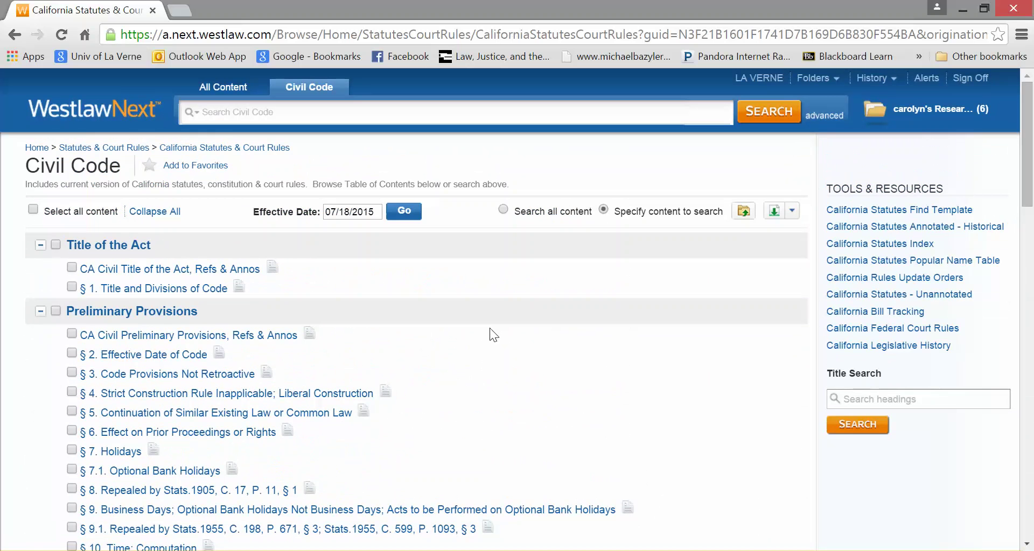
{"action": "left_click", "coordinate": [503, 210]}
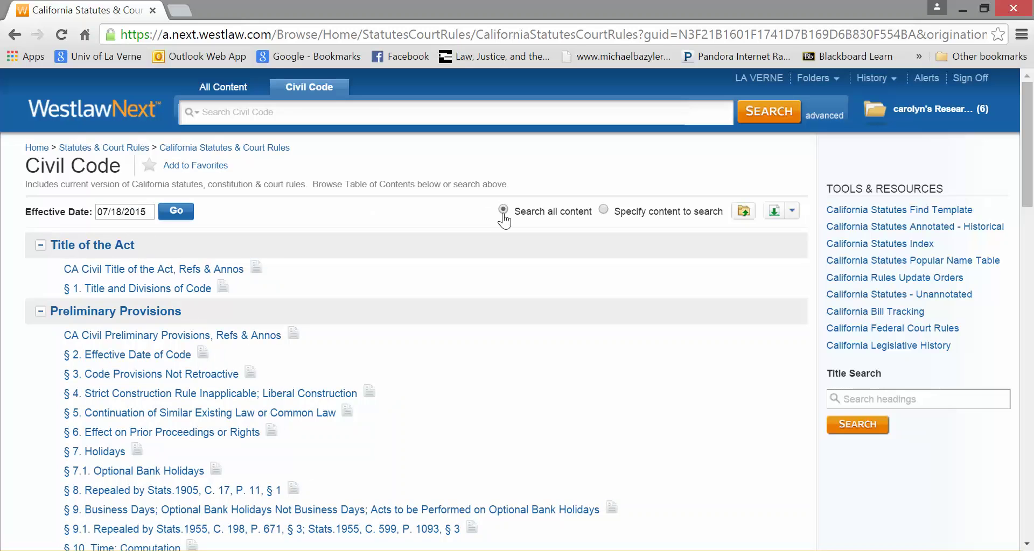
Step: Search the Civil Code for 'Song-Beverly Consumer Warranty Act' using the recent-search suggestion, yielding 835 results
{"action": "left_click", "coordinate": [375, 117]}
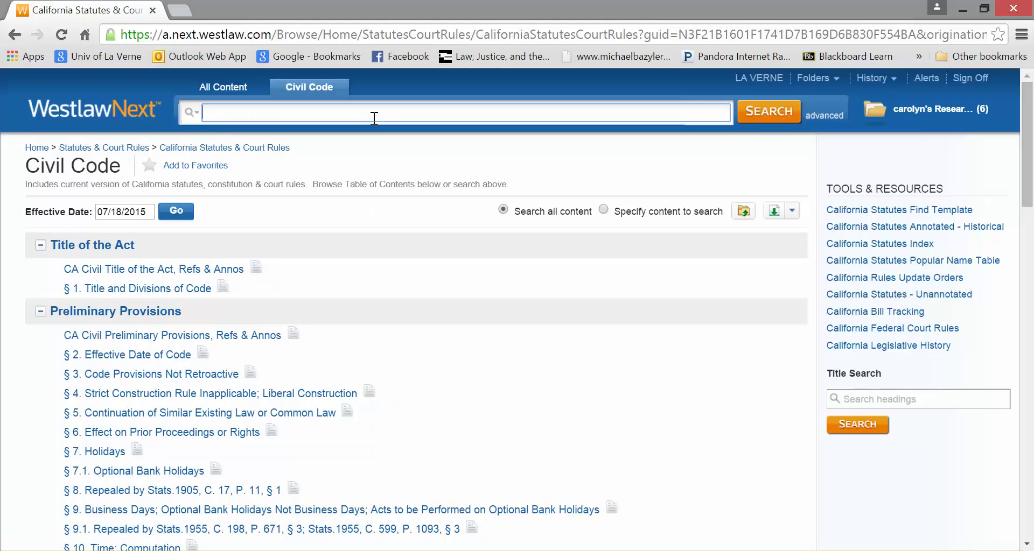
{"action": "left_click", "coordinate": [357, 172]}
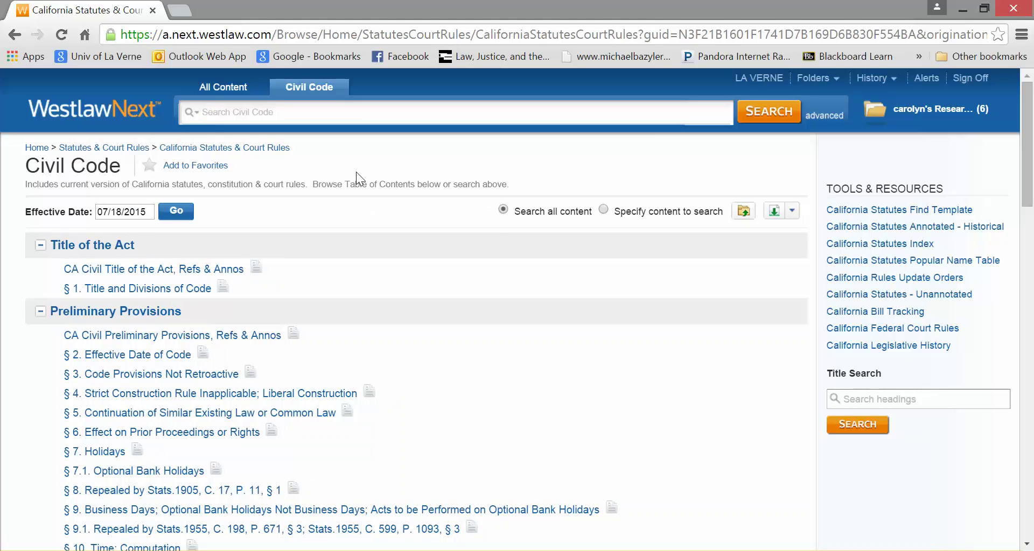
{"action": "left_click", "coordinate": [268, 115]}
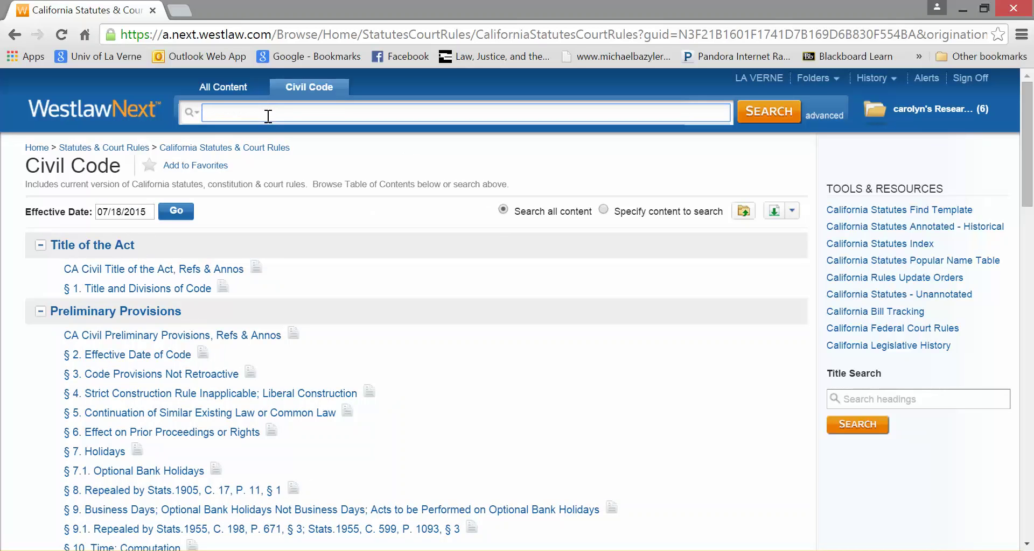
{"action": "type", "text": "B"}
{"action": "key", "text": "BackSpace"}
{"action": "type", "text": "Son"}
{"action": "left_click", "coordinate": [191, 113]}
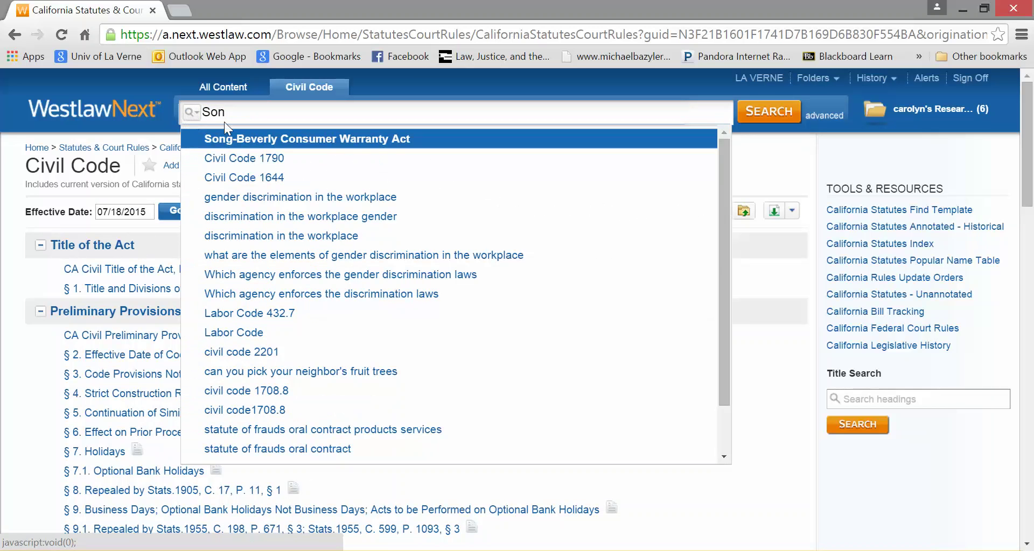
{"action": "left_click", "coordinate": [237, 139]}
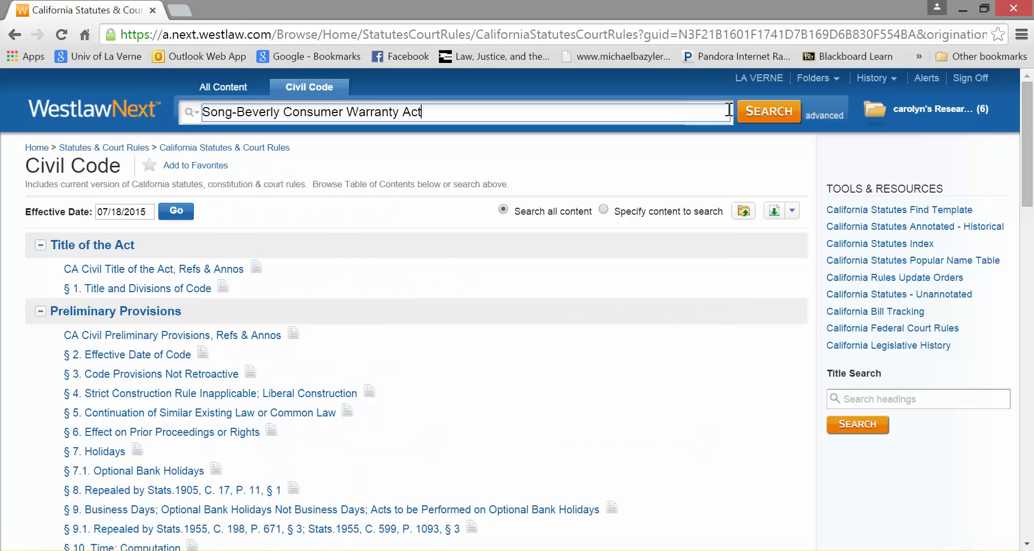
{"action": "left_click", "coordinate": [752, 111]}
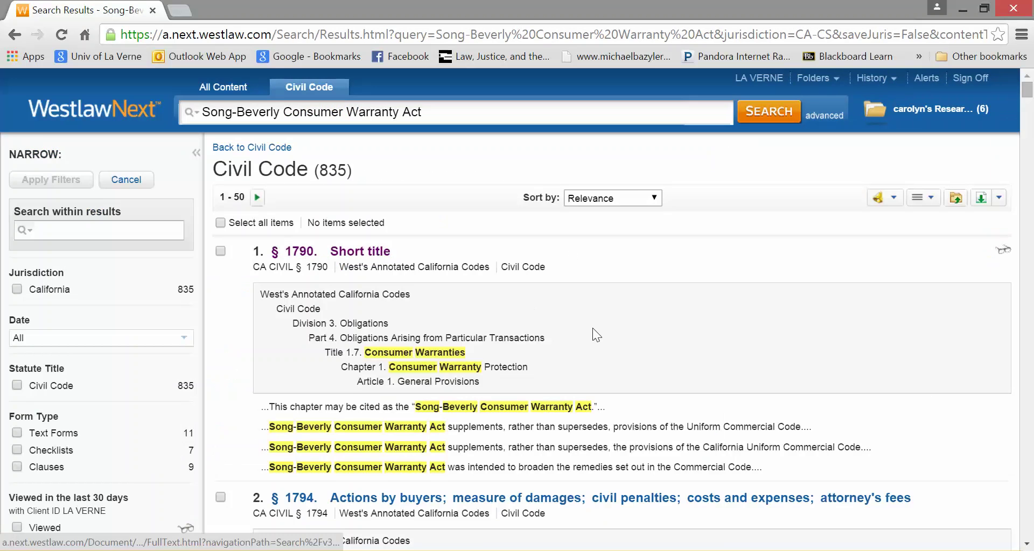
Step: Scan the 835 Song-Beverly Civil Code results and open the top hit, § 1790 Short title
{"action": "scroll", "coordinate": [592, 328], "scroll_direction": "down", "scroll_amount": 2}
{"action": "scroll", "coordinate": [593, 327], "scroll_direction": "down", "scroll_amount": 4}
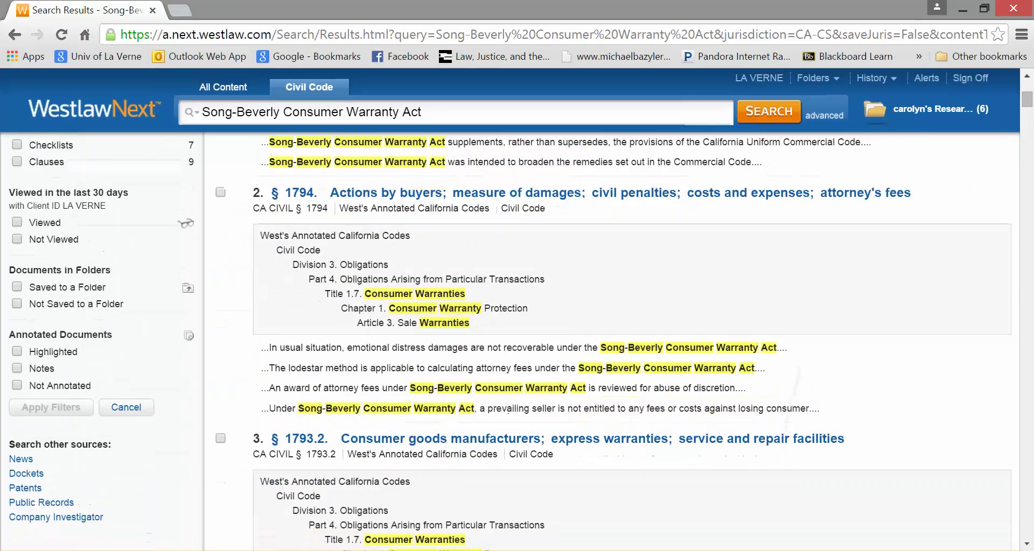
{"action": "scroll", "coordinate": [592, 327], "scroll_direction": "up", "scroll_amount": 6}
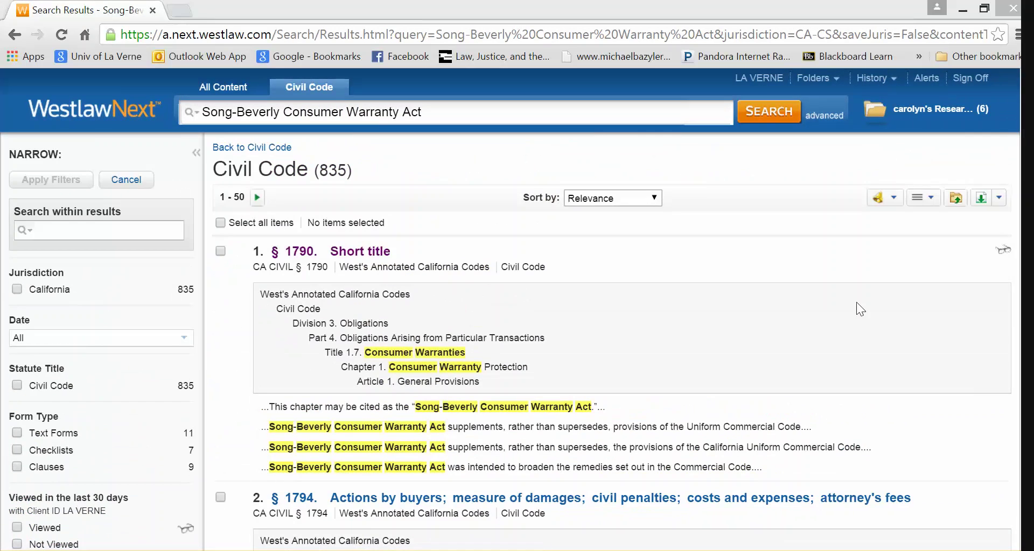
{"action": "key", "text": "super+c"}
{"action": "left_click", "coordinate": [385, 252]}
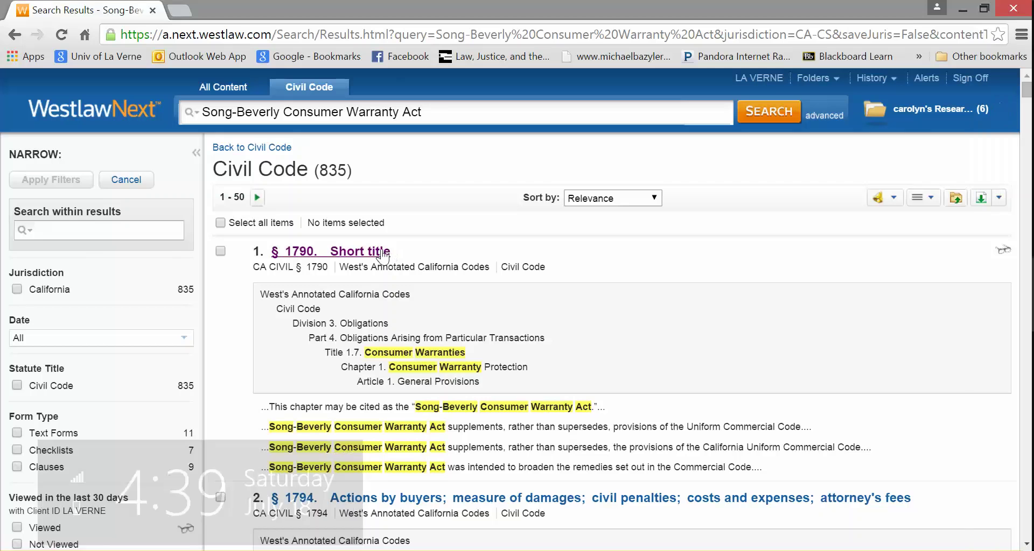
Step: Display the § 1790 Short title document, then go back to the WestlawNext home page with its Browse panel
{"action": "left_click", "coordinate": [384, 252]}
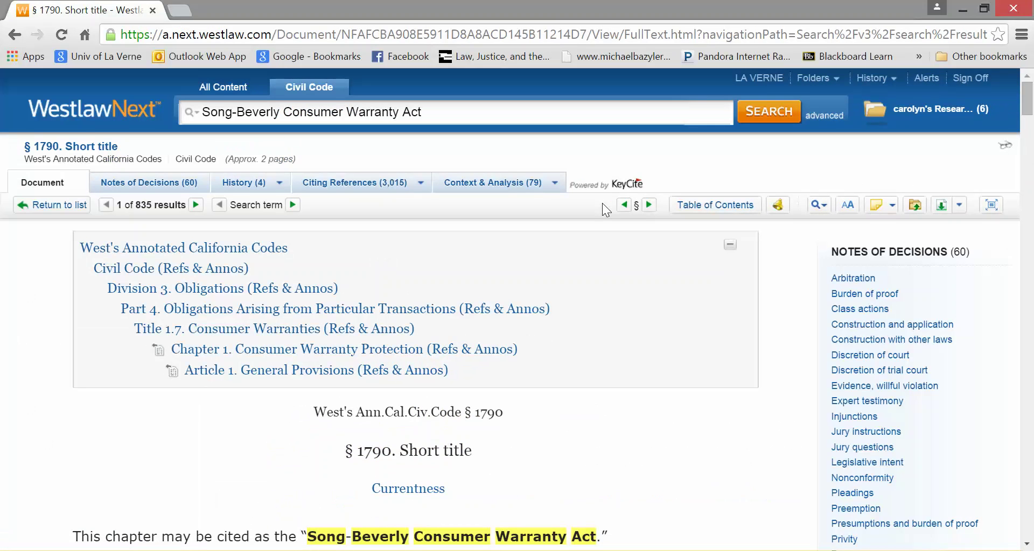
{"action": "left_click", "coordinate": [79, 110]}
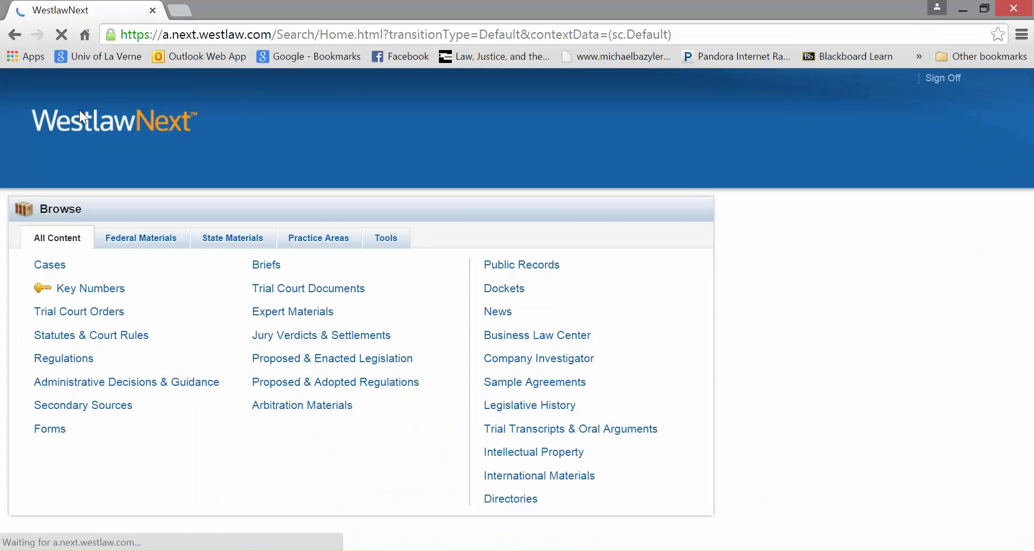